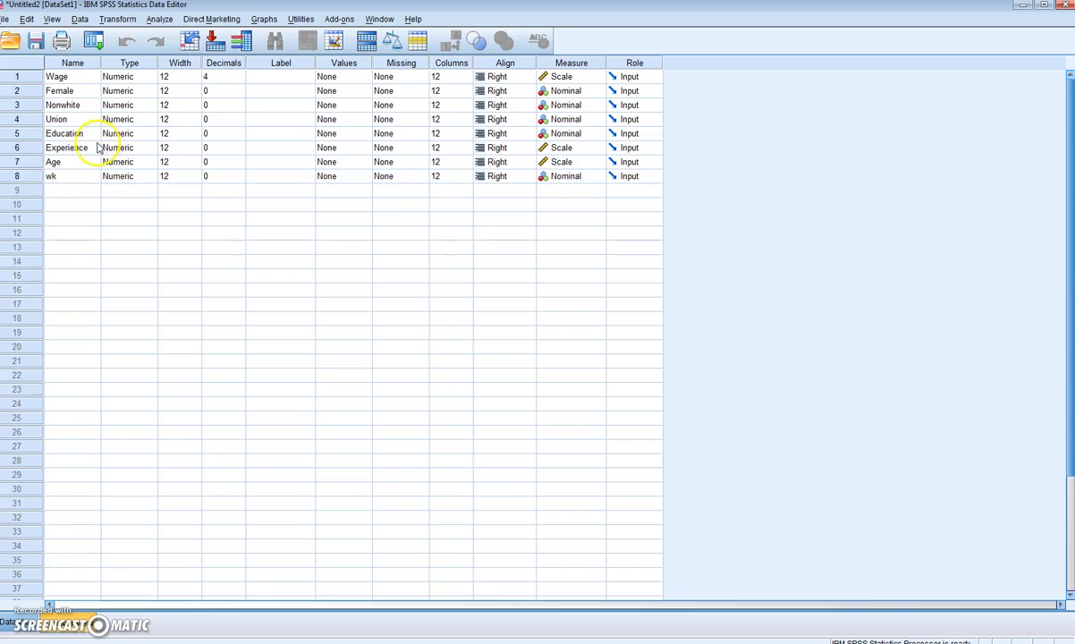
Open the Linear Regression dialog with Wage as the Dependent variable
left_click(158, 21)
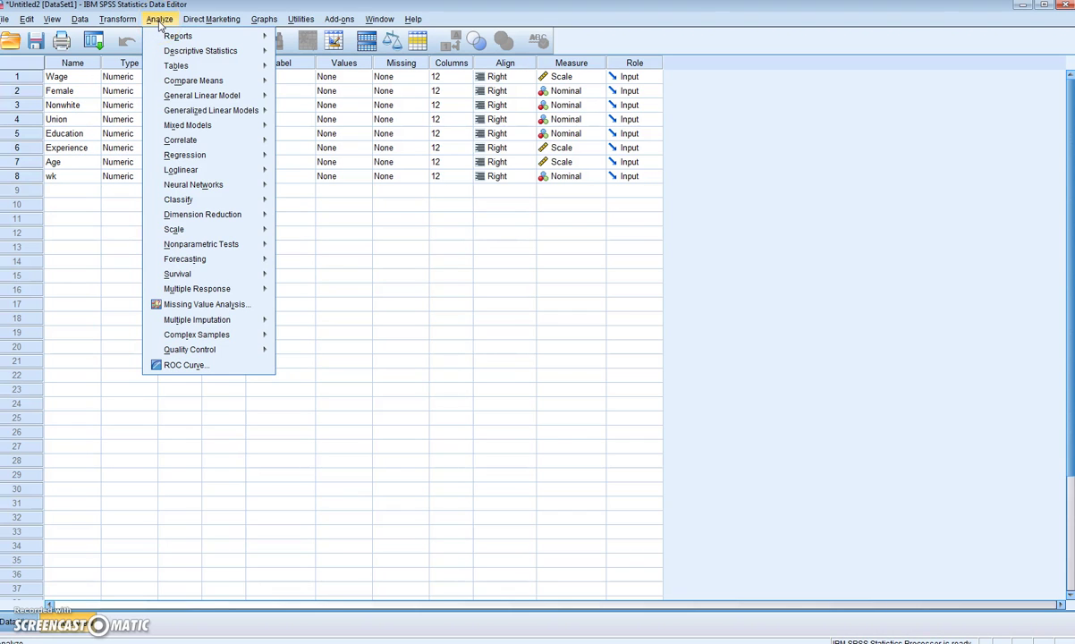
left_click(208, 157)
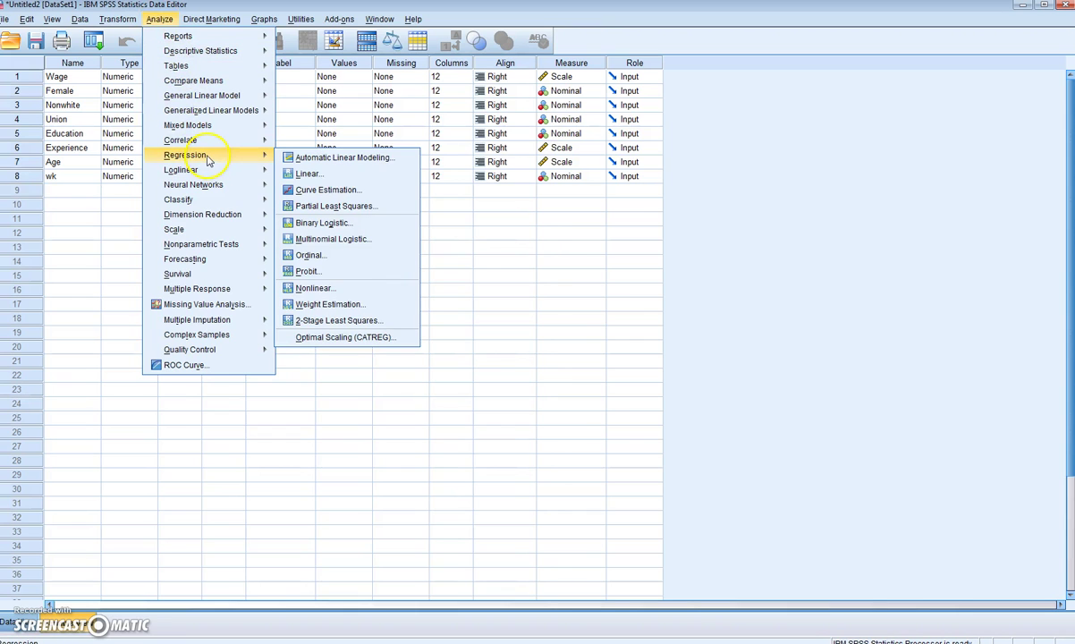
left_click(306, 174)
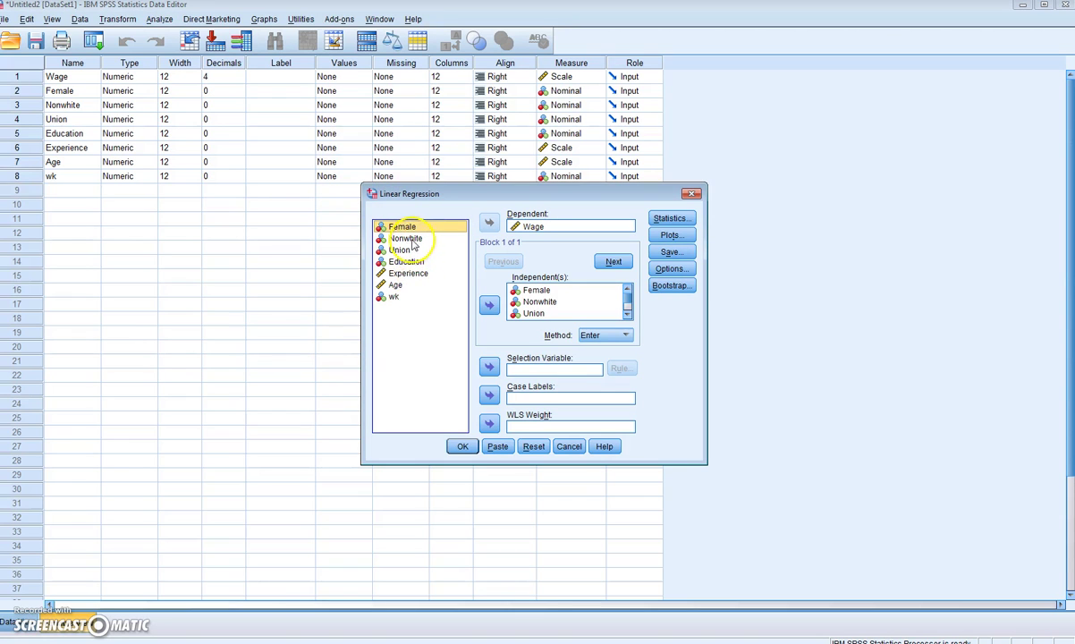
left_click(529, 228)
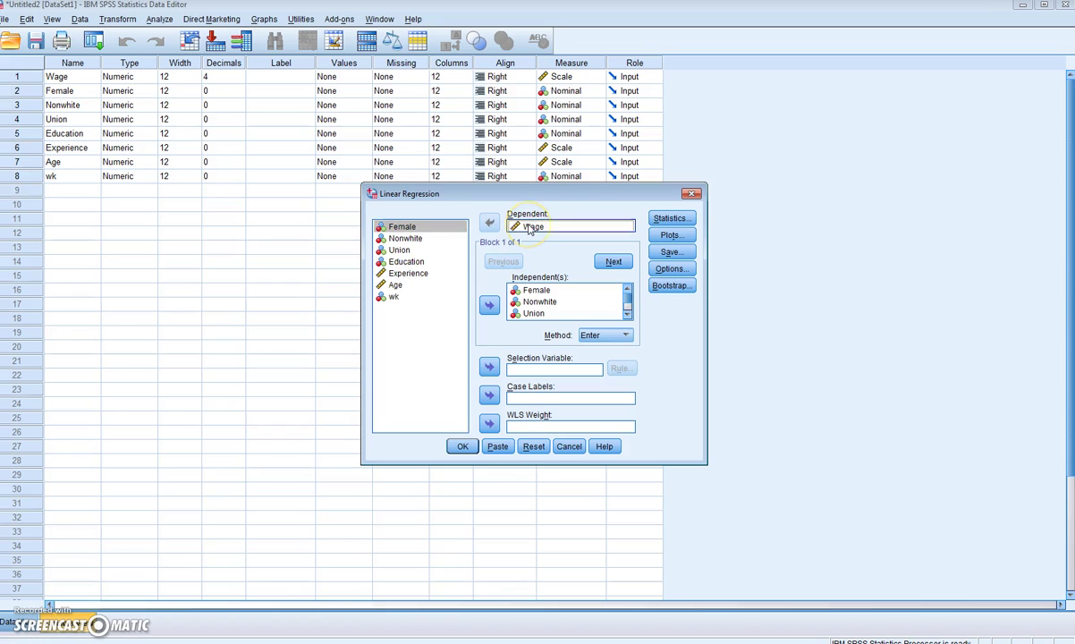
left_click(490, 222)
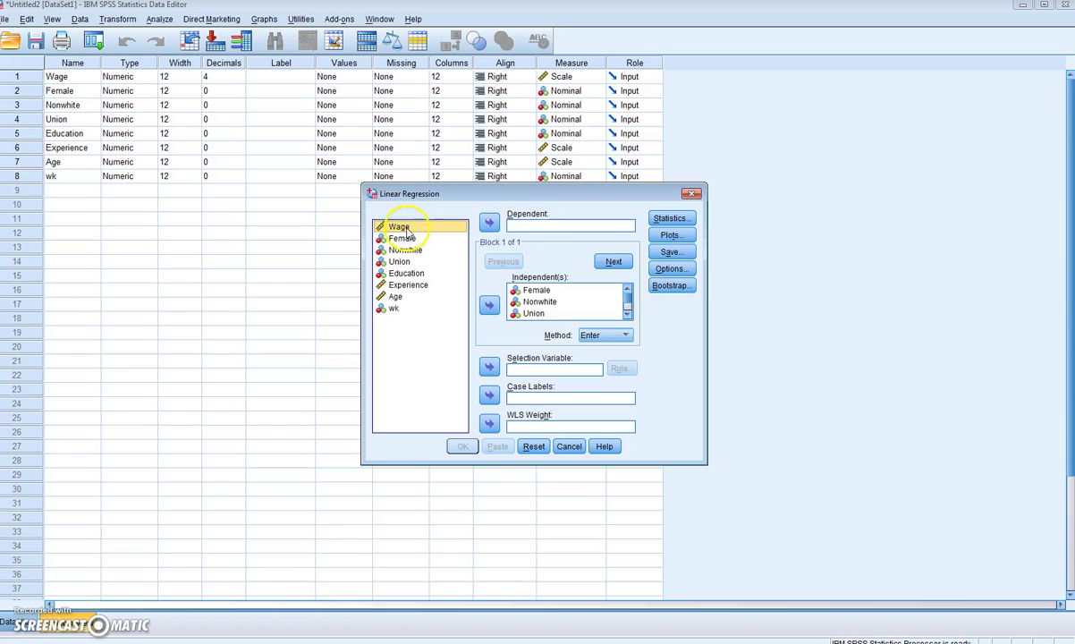
left_click(491, 224)
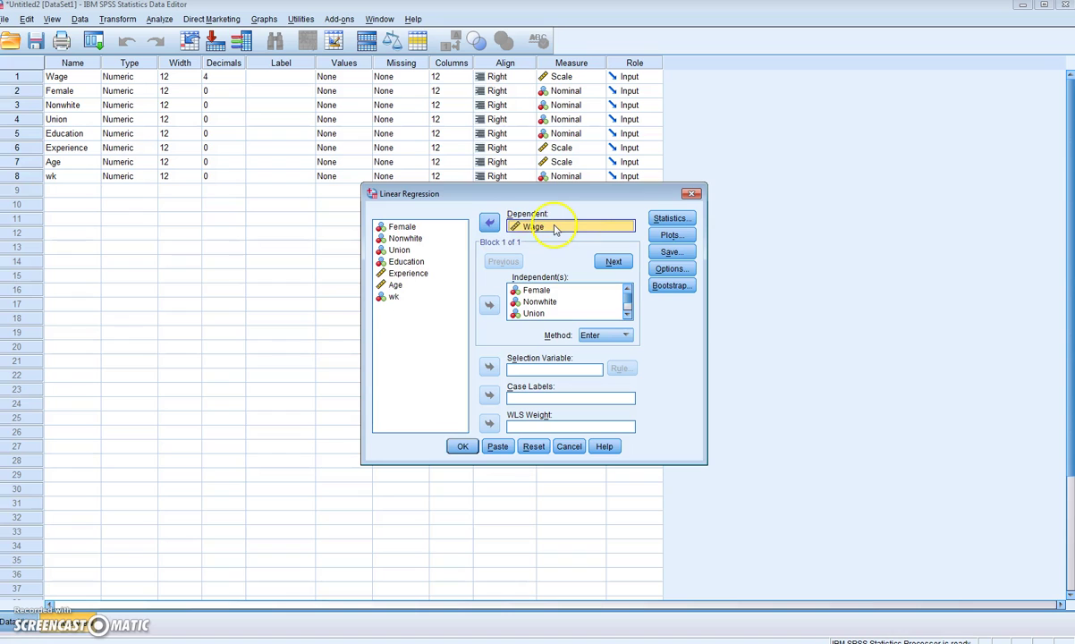
Keep Female, Nonwhite, Union, Education and Experience as Independents and run the regression (R Square .323)
left_click(535, 292)
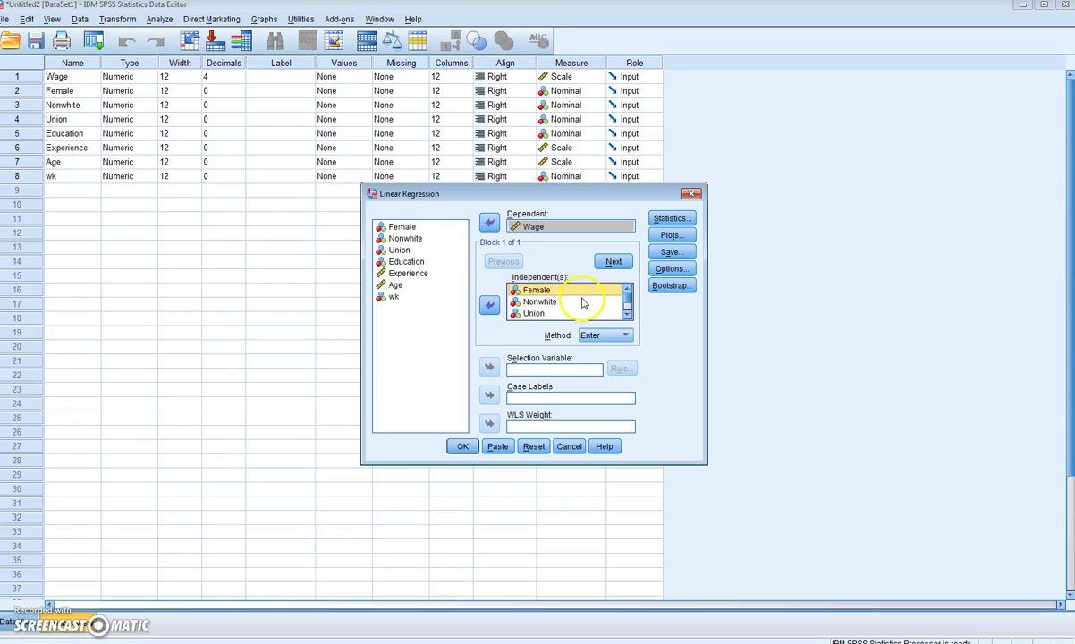
left_click(627, 320)
left_click(628, 319)
left_click_drag(625, 300, 629, 290)
left_click(548, 290)
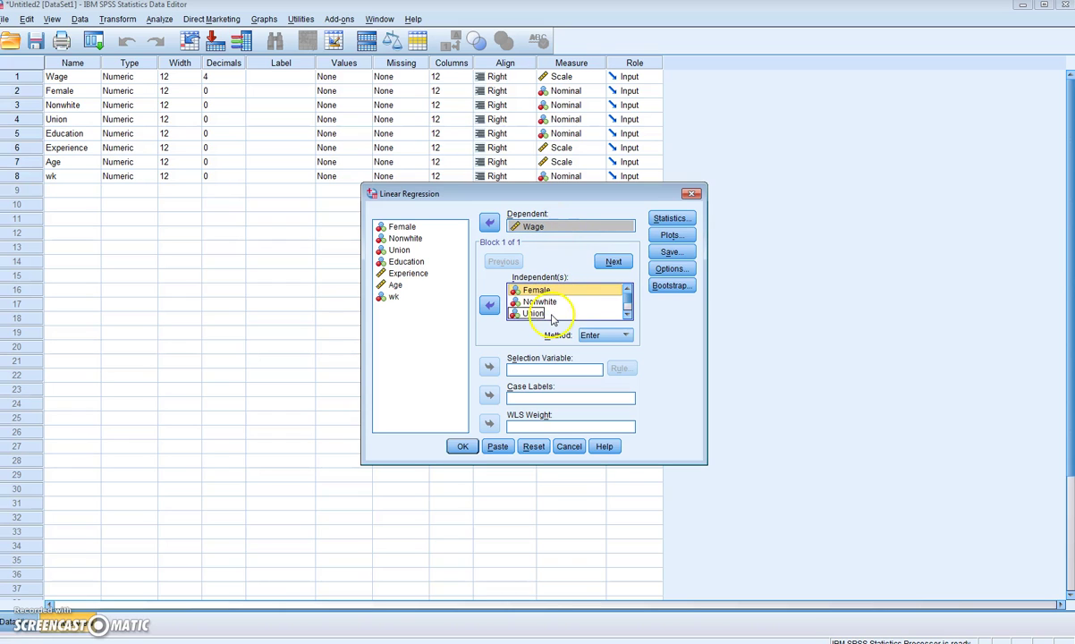
left_click(463, 447)
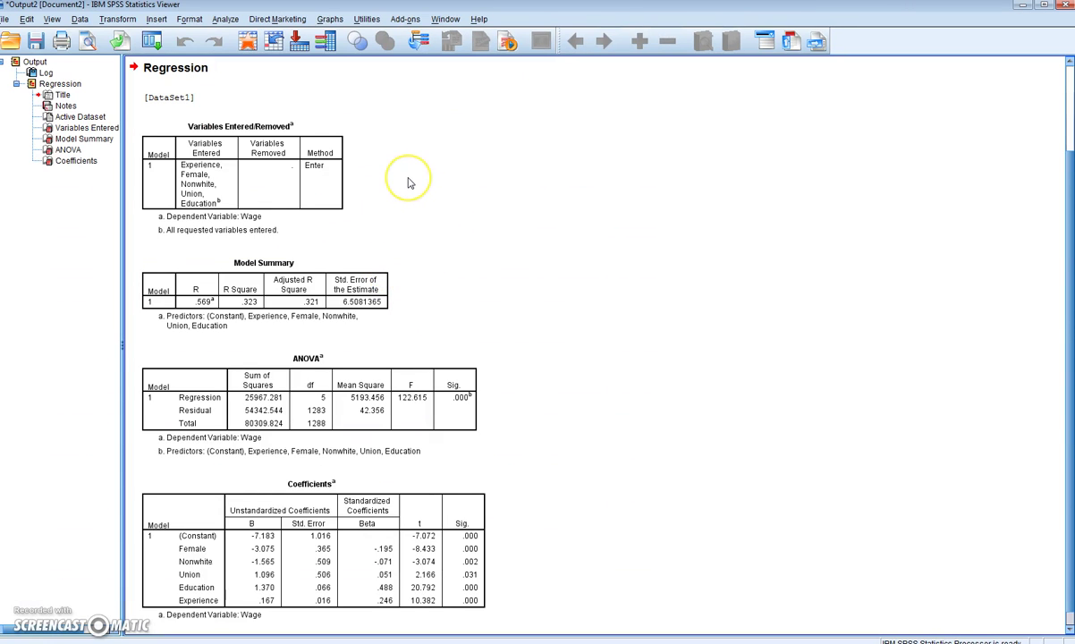
left_click(295, 210)
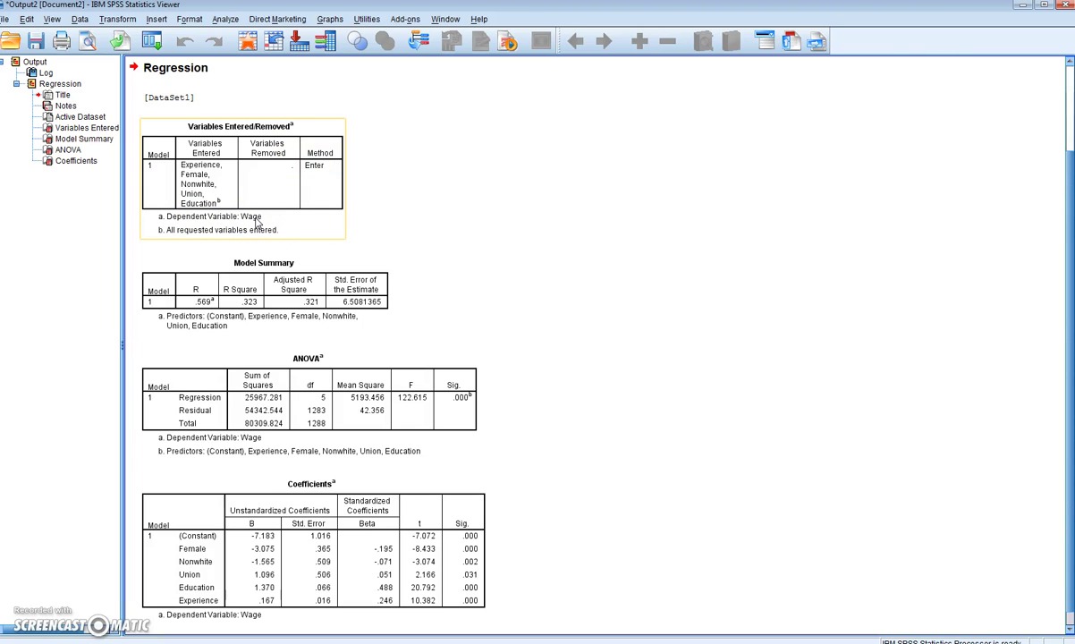
left_click(420, 393)
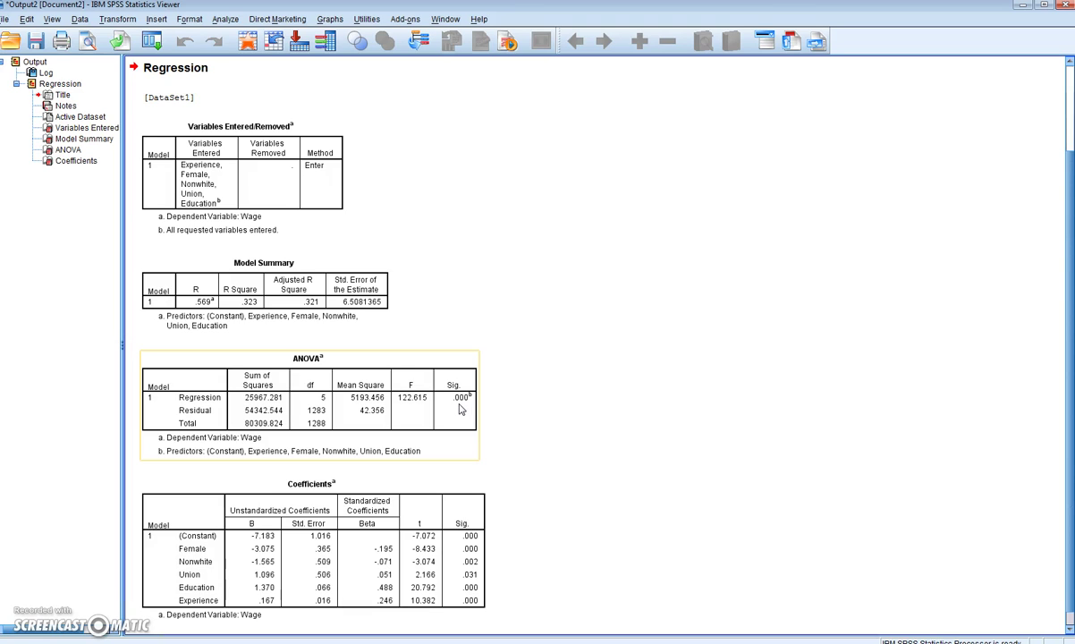
left_click(465, 407)
left_click(251, 309)
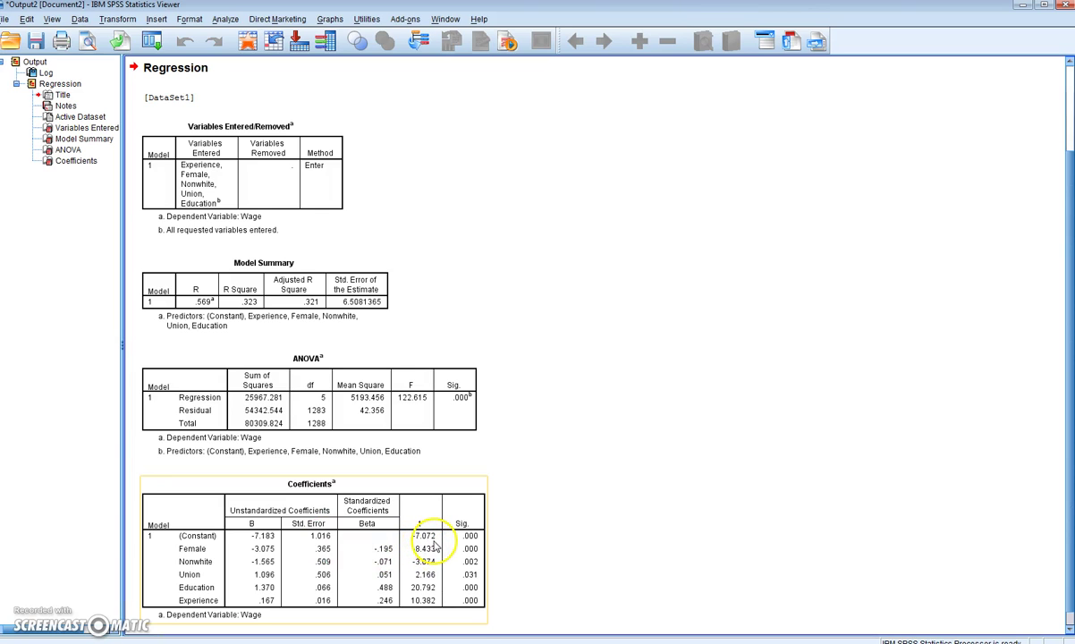
left_click(501, 528)
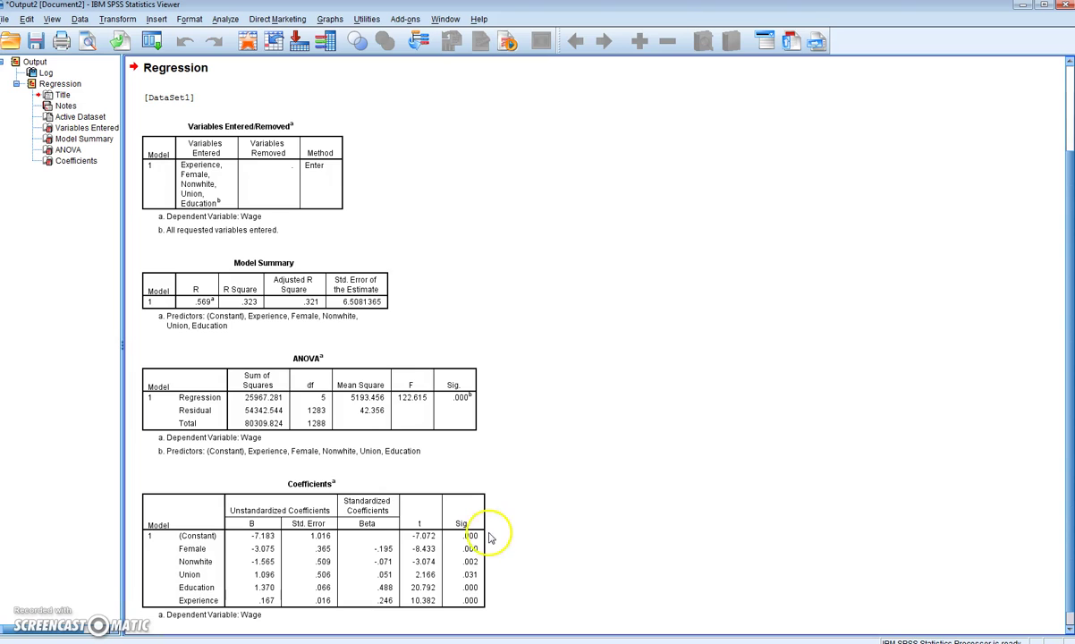
left_click(479, 535)
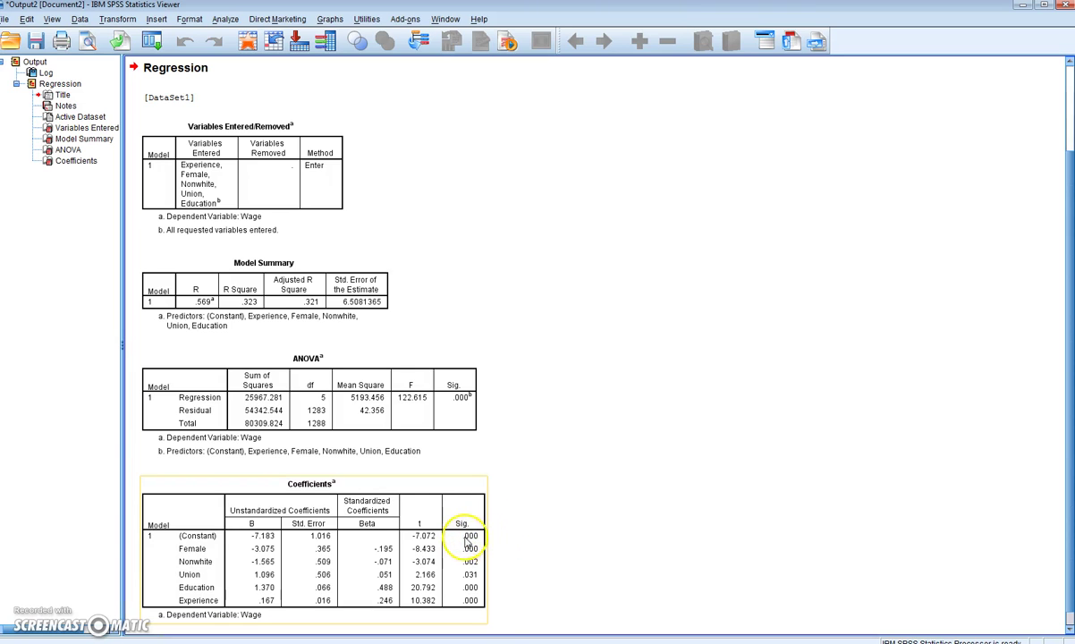
left_click(498, 538)
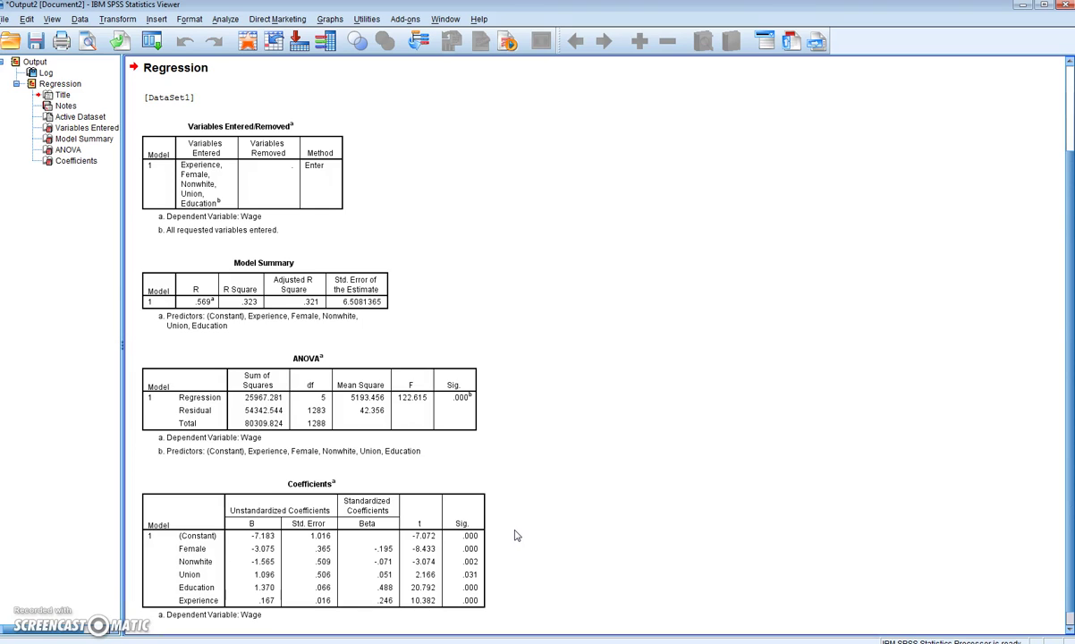
left_click(502, 534)
left_click(479, 561)
left_click(491, 557)
left_click(474, 559)
left_click(495, 569)
left_click(478, 579)
left_click(503, 579)
left_click(473, 580)
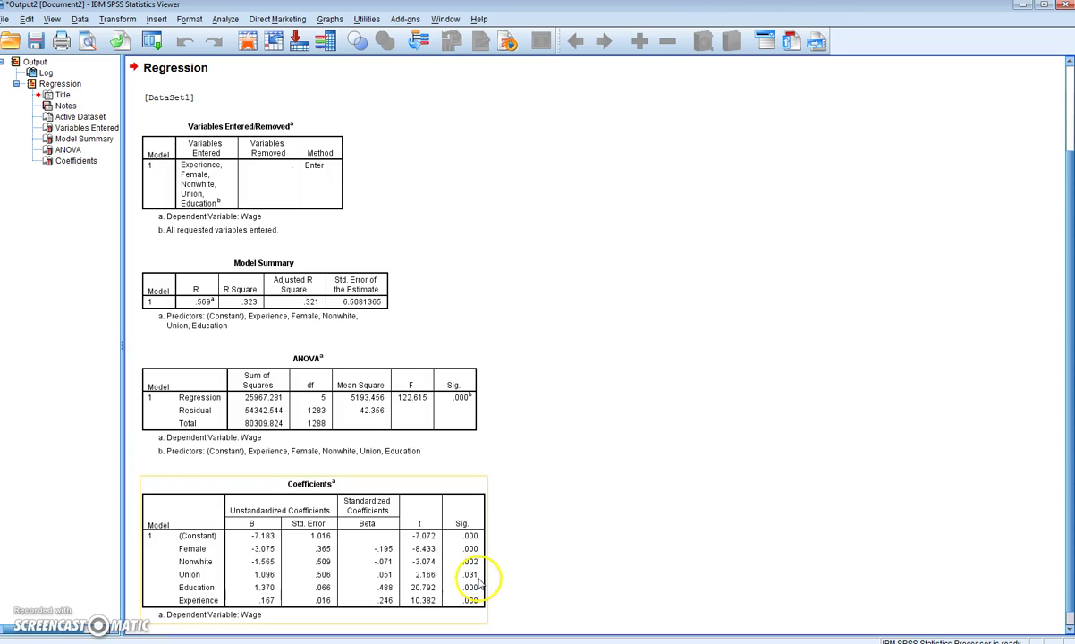
left_click(494, 579)
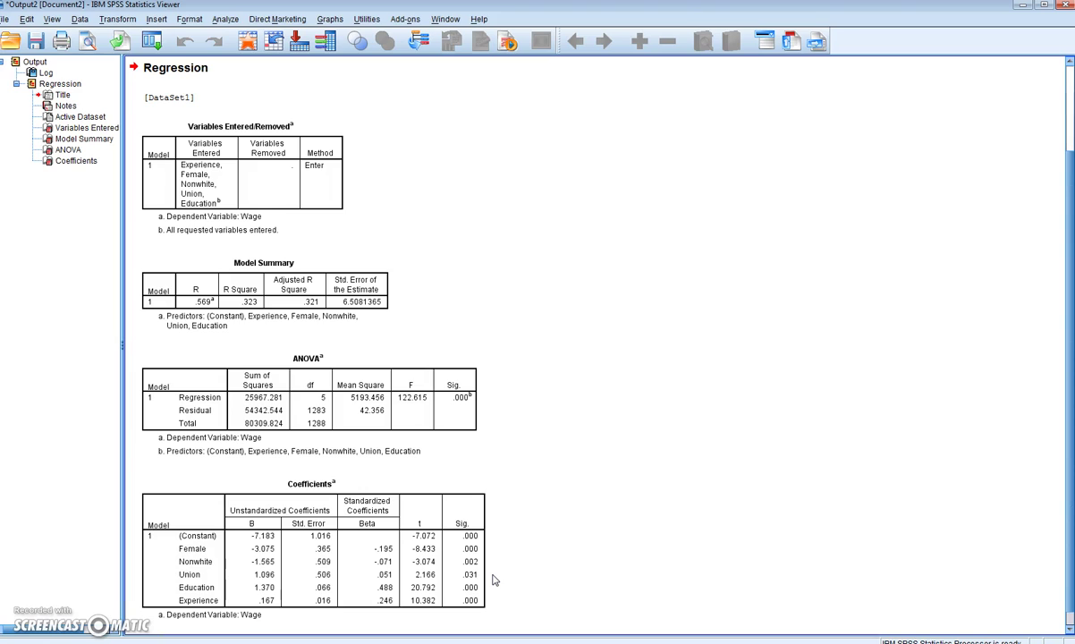
left_click(493, 581)
left_click(452, 404)
left_click(264, 327)
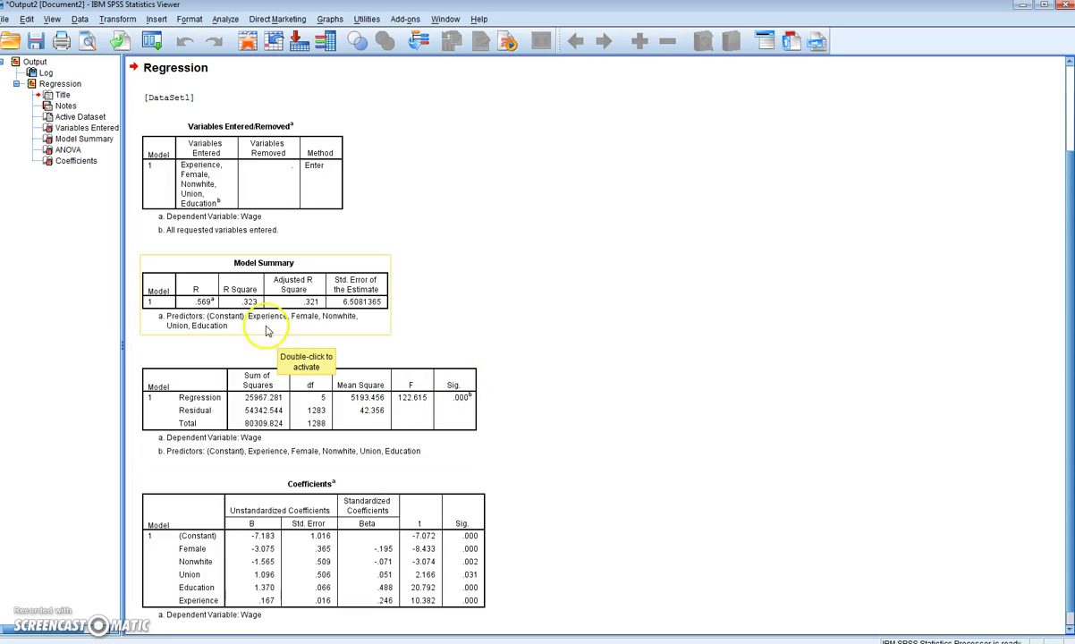
left_click(476, 564)
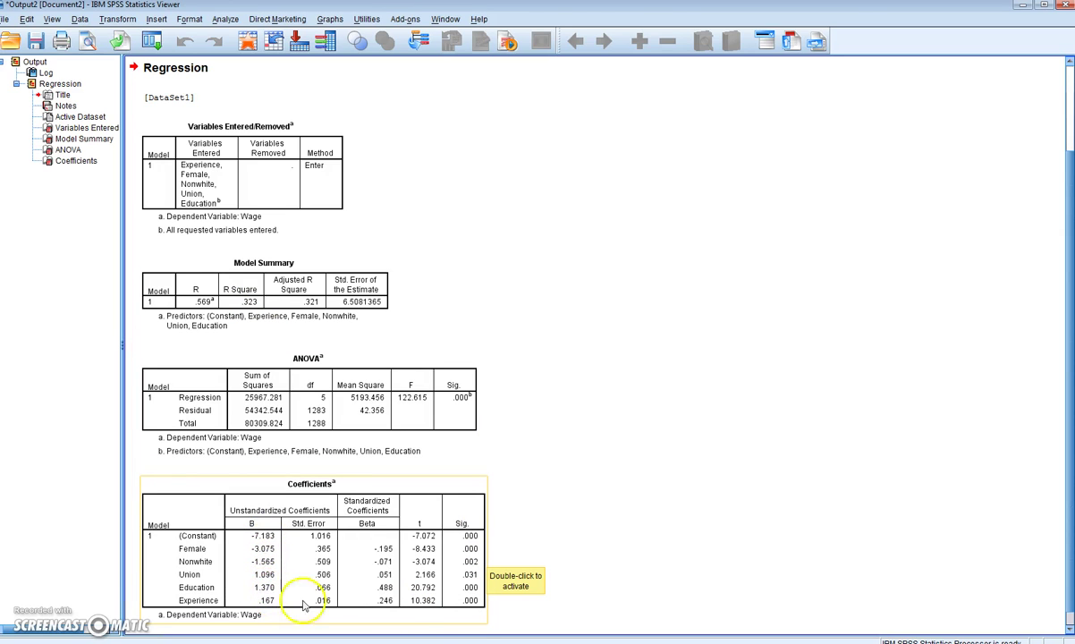
left_click(577, 509)
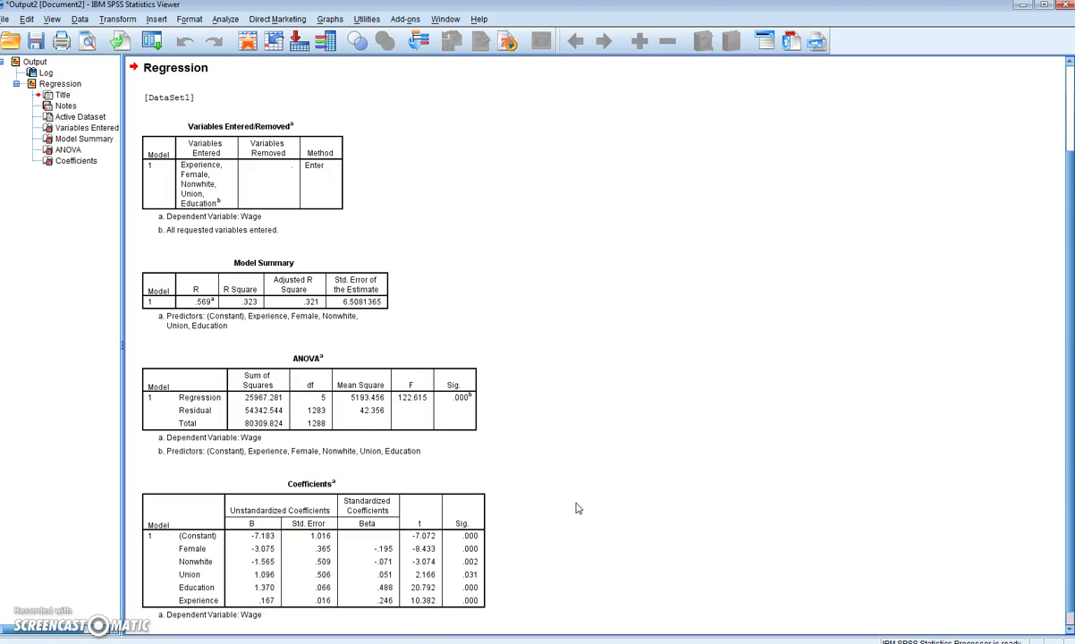